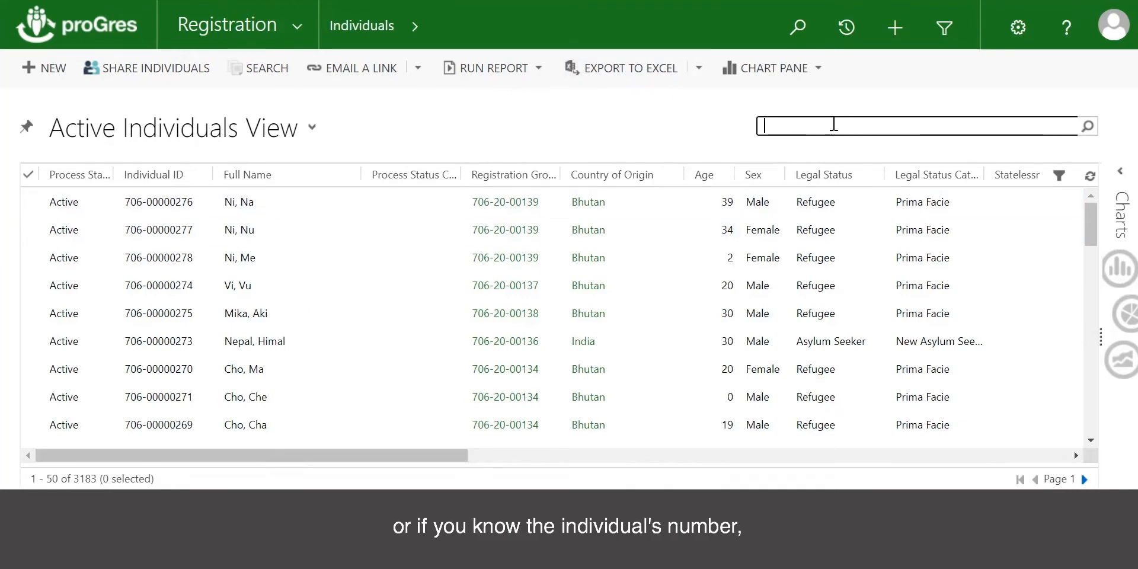
Step: Open the record of the second individual listed in the Active Individuals View
click(830, 123)
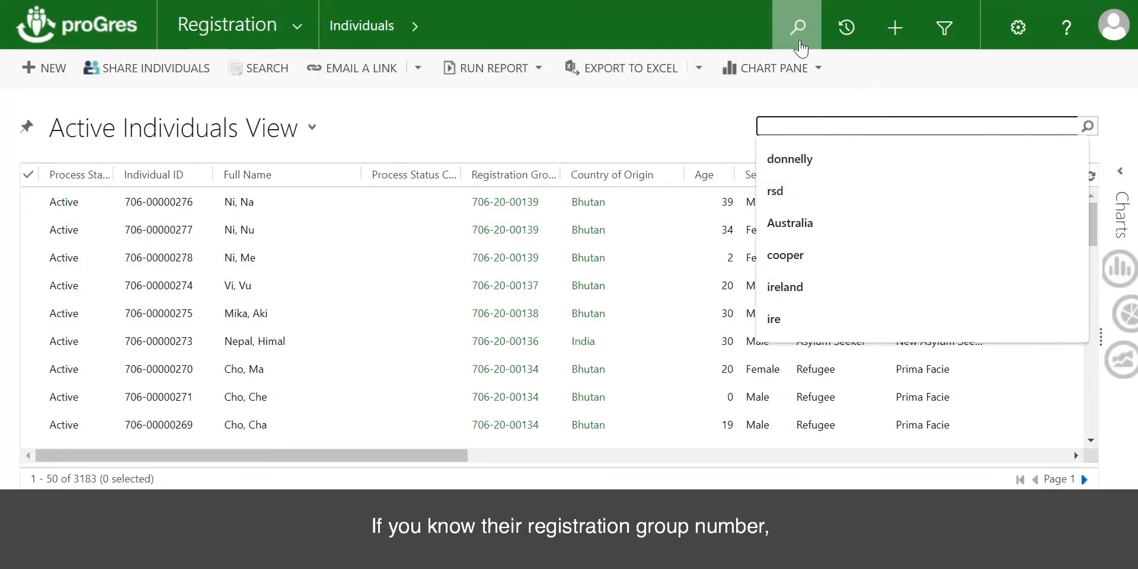
click(799, 36)
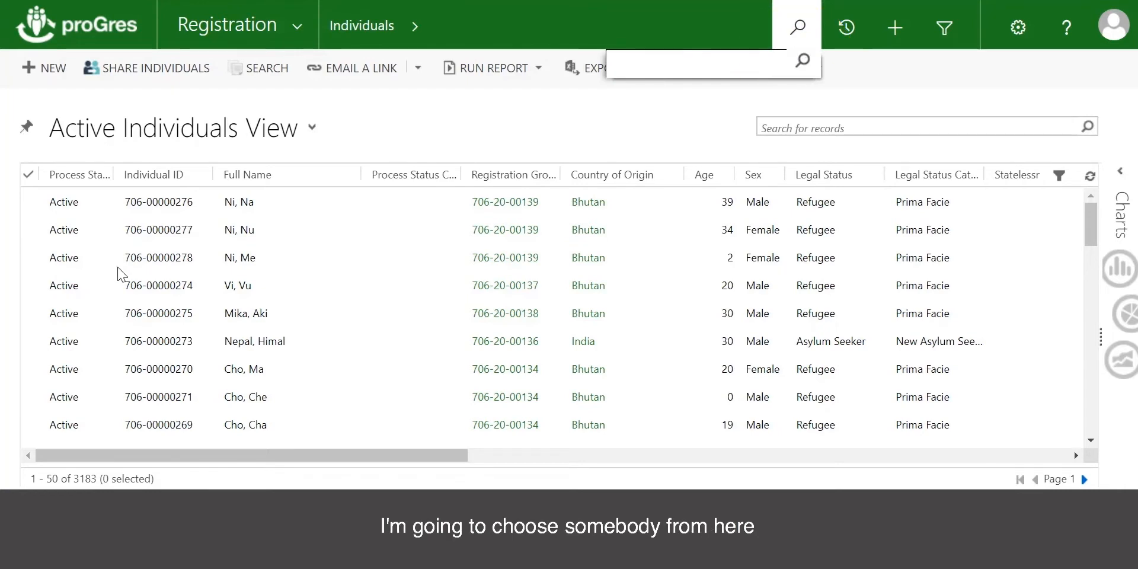
click(43, 232)
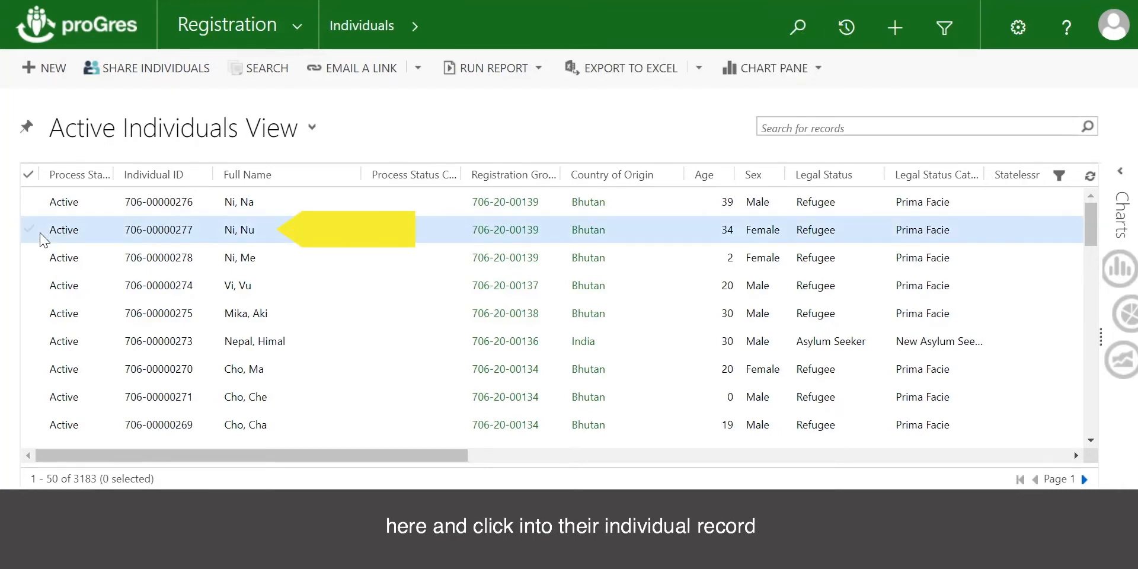
double_click(40, 233)
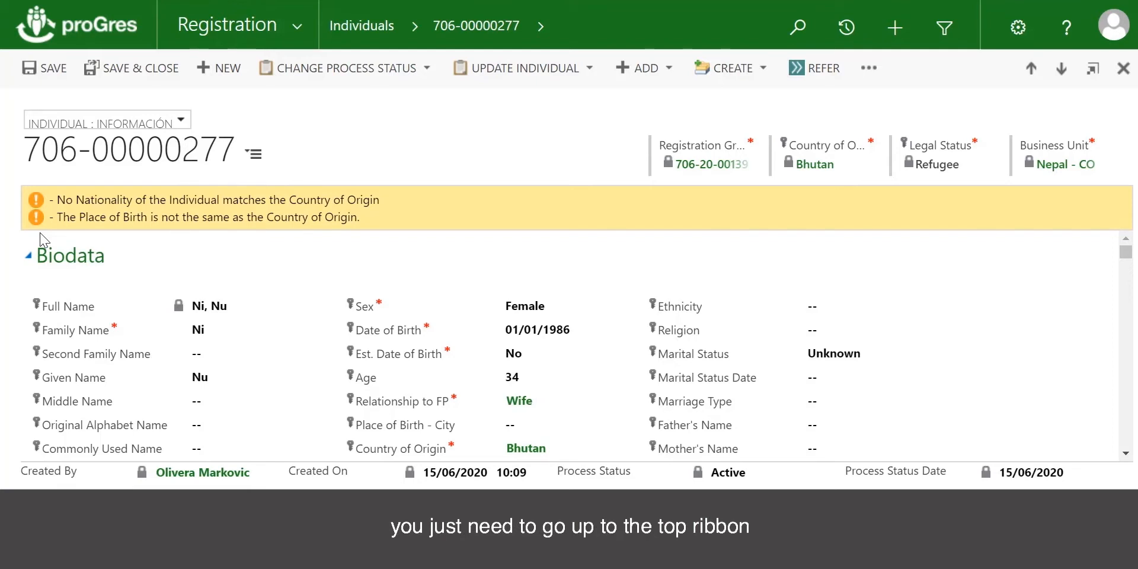
Step: Start adding a new Specific Need to the open individual record
click(672, 73)
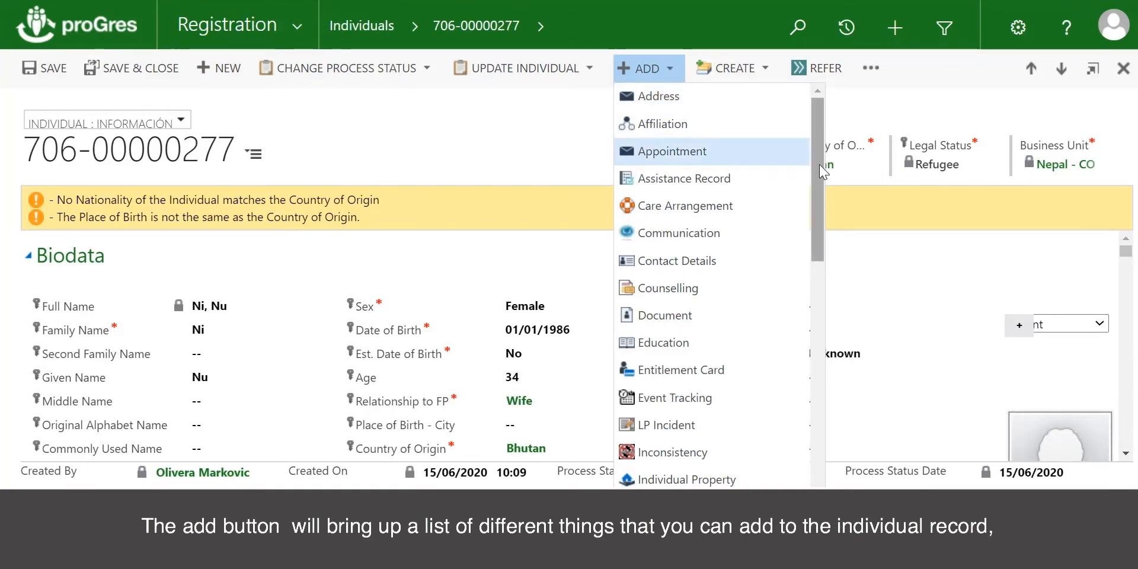
scroll(821, 171, down, 3)
scroll(711, 284, down, 8)
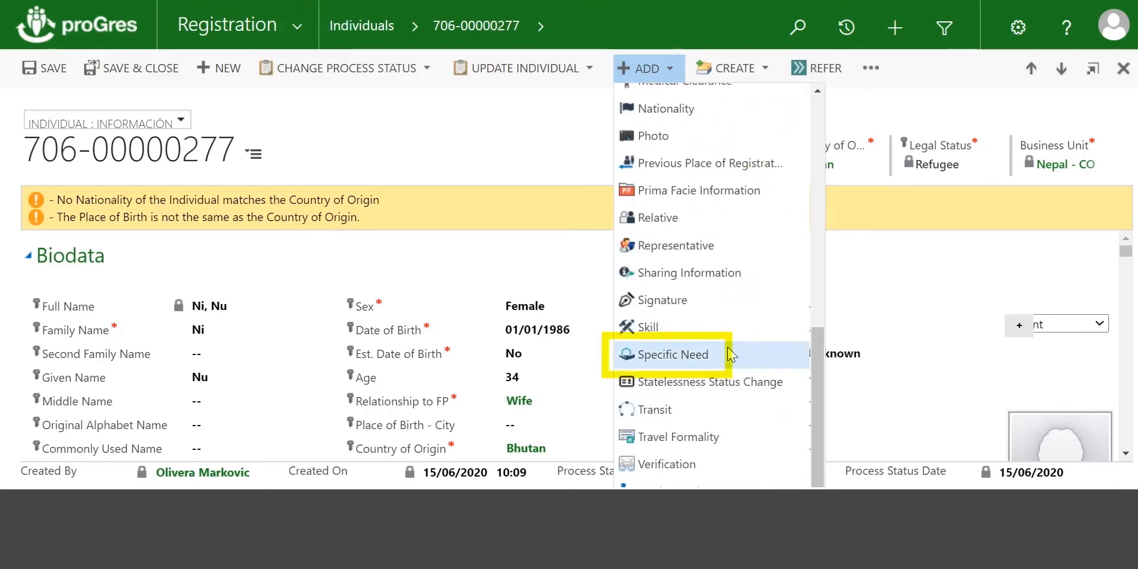
click(729, 353)
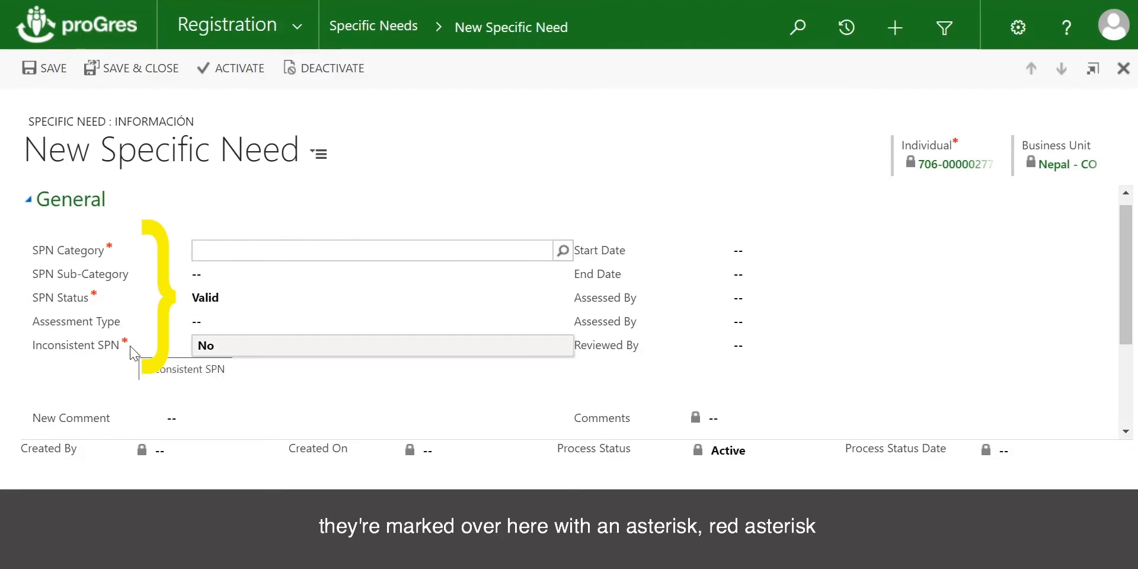
Step: Set the SPN category to Child at risk and the sub-category to Child engaged in worst forms of child labour, and save the specific need
click(563, 251)
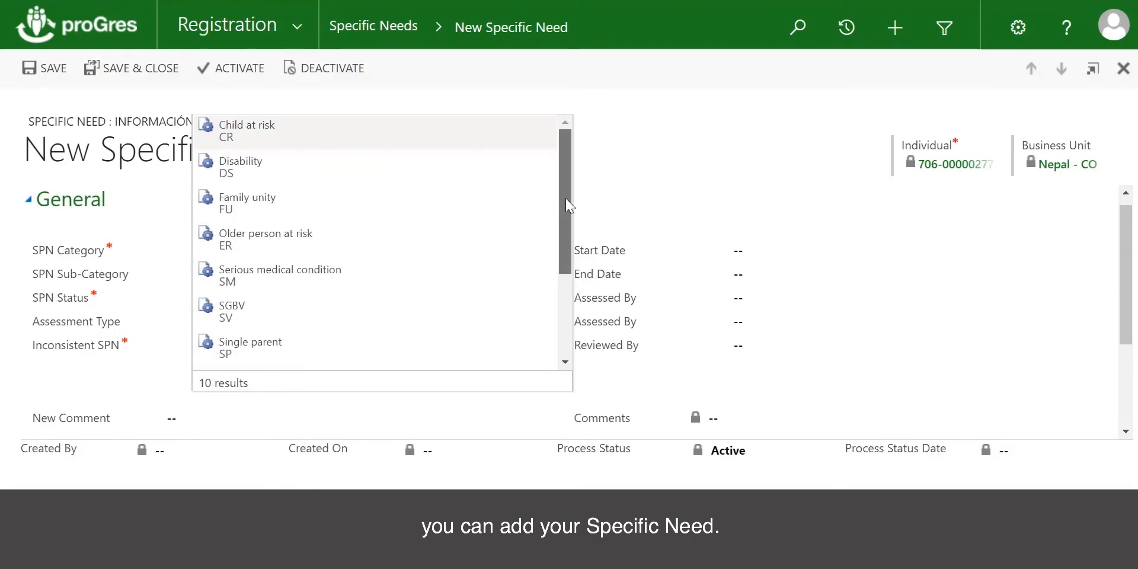
click(398, 140)
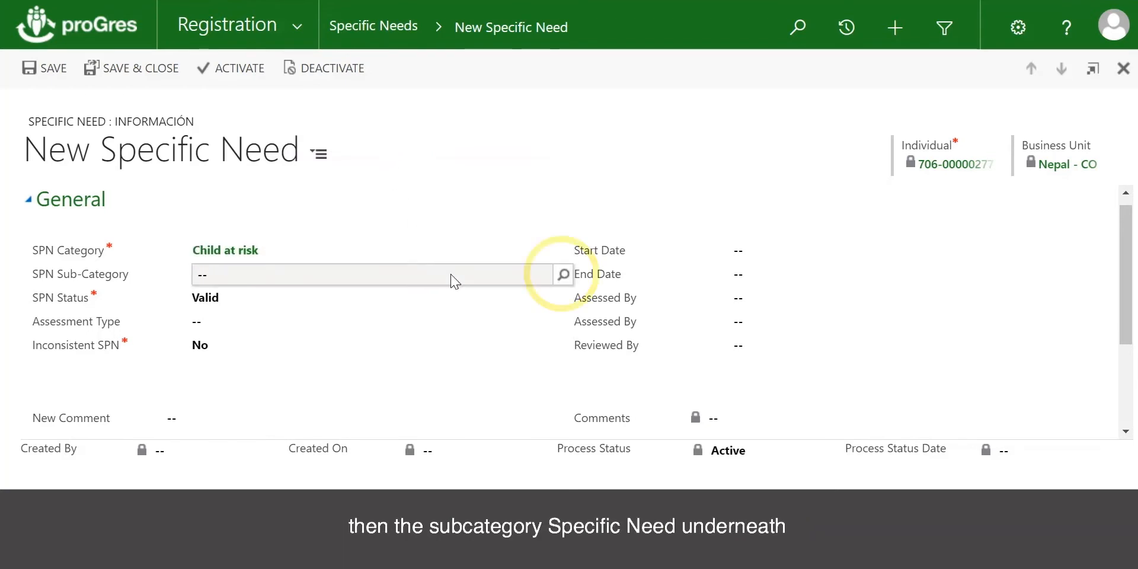
click(563, 278)
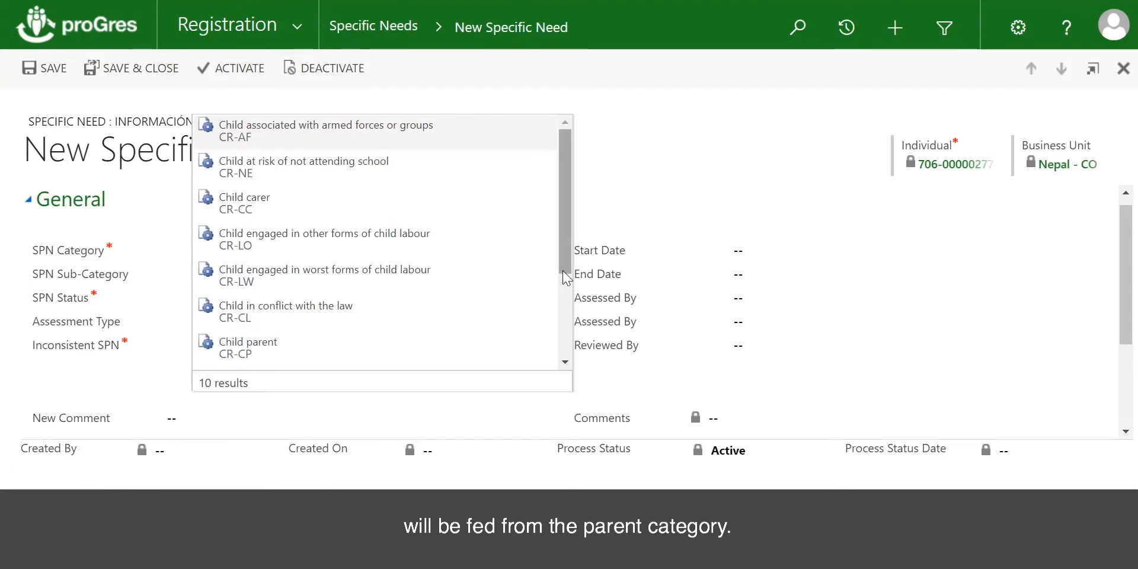
drag(563, 261, 563, 260)
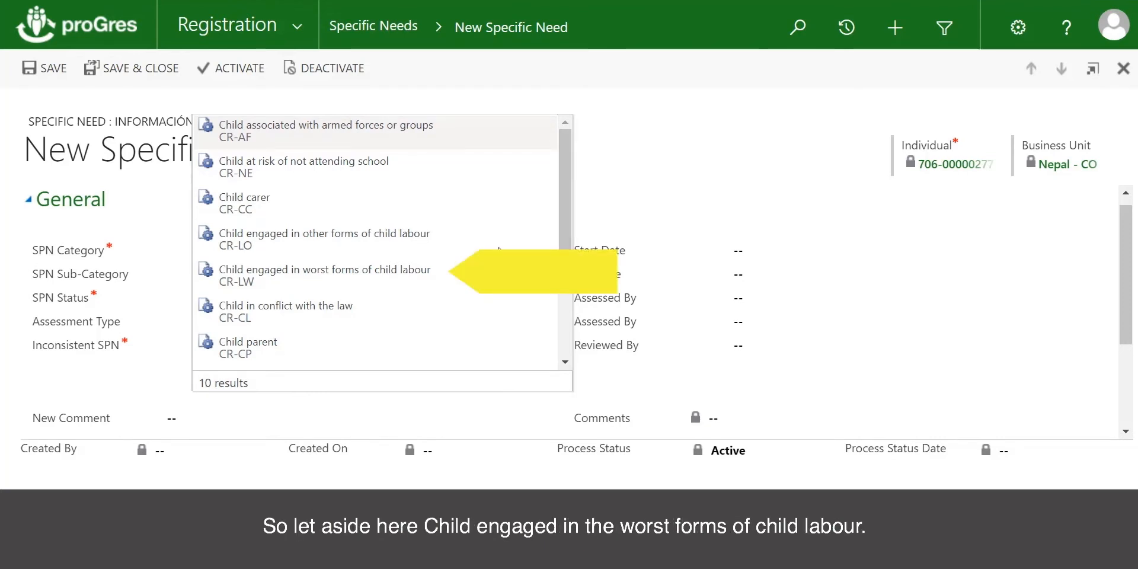
click(384, 282)
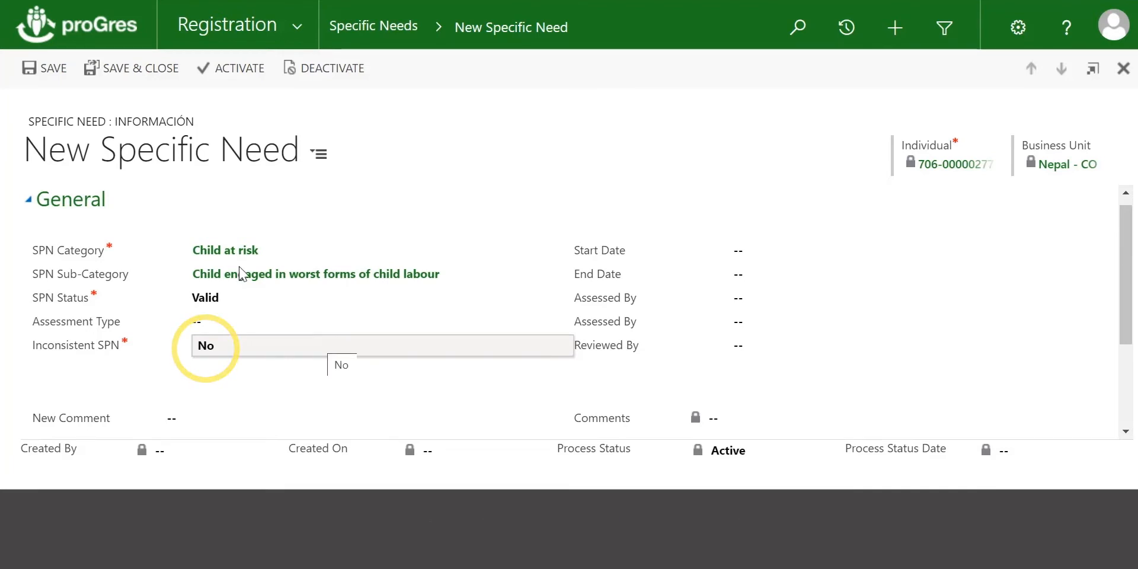
click(46, 70)
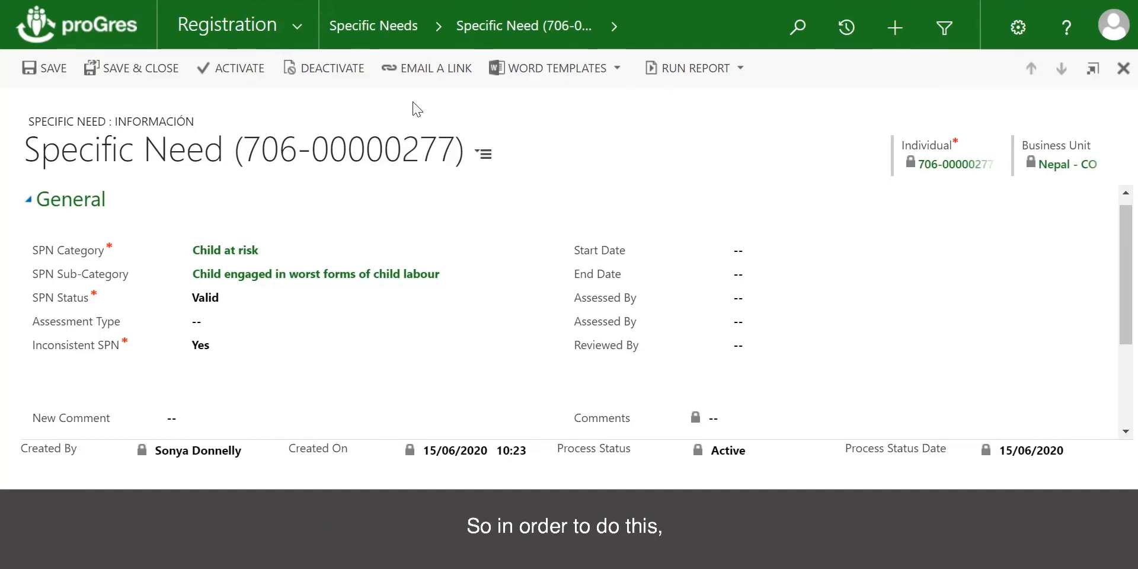
Step: Switch to the Child Protection module and show its Child Protection Cases
click(298, 31)
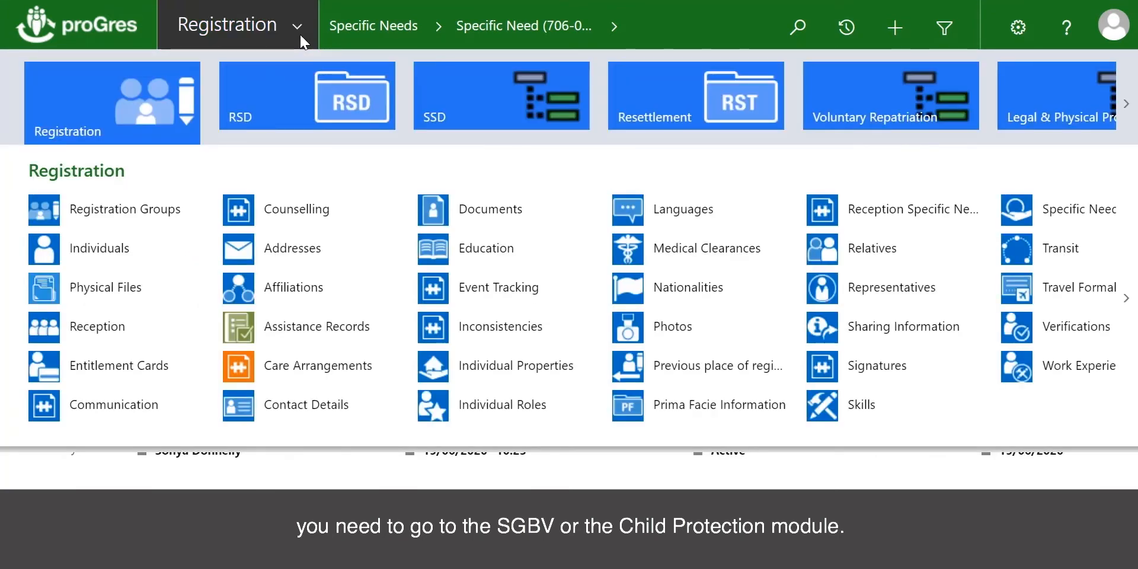
click(1128, 110)
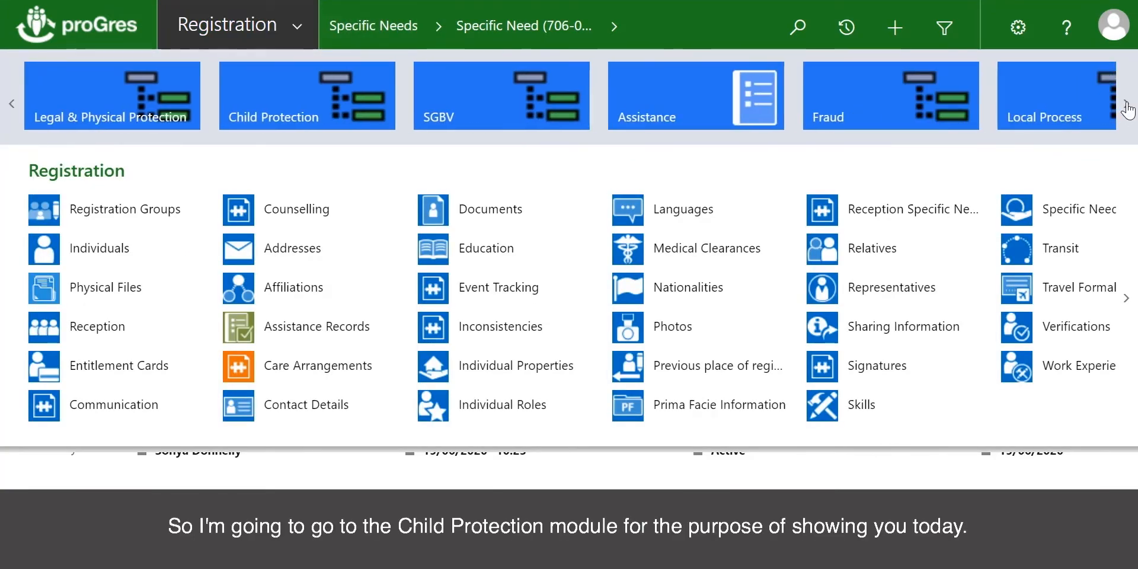
click(289, 91)
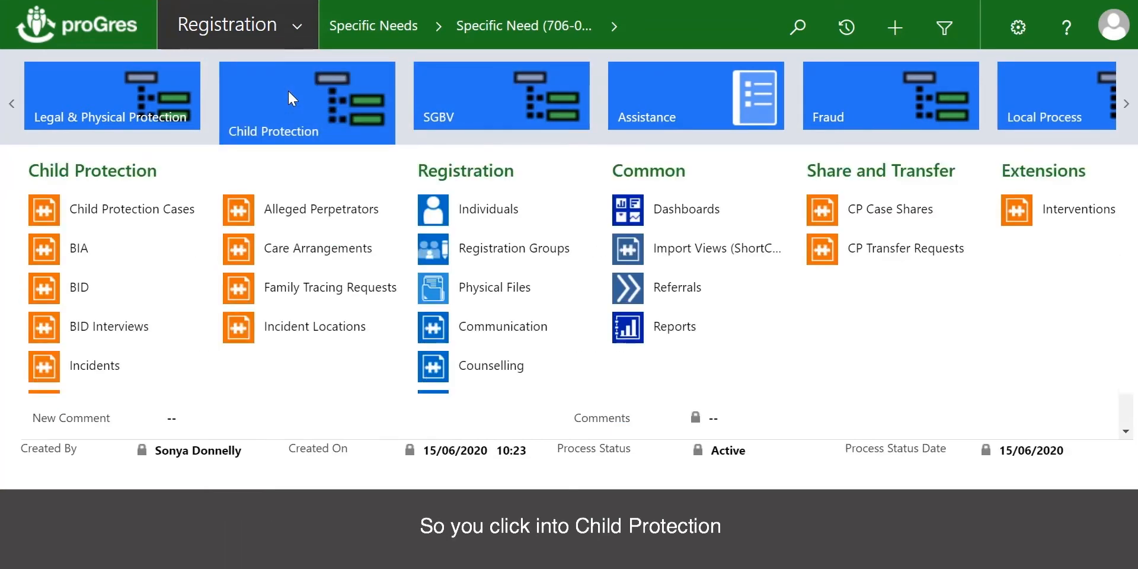
click(124, 218)
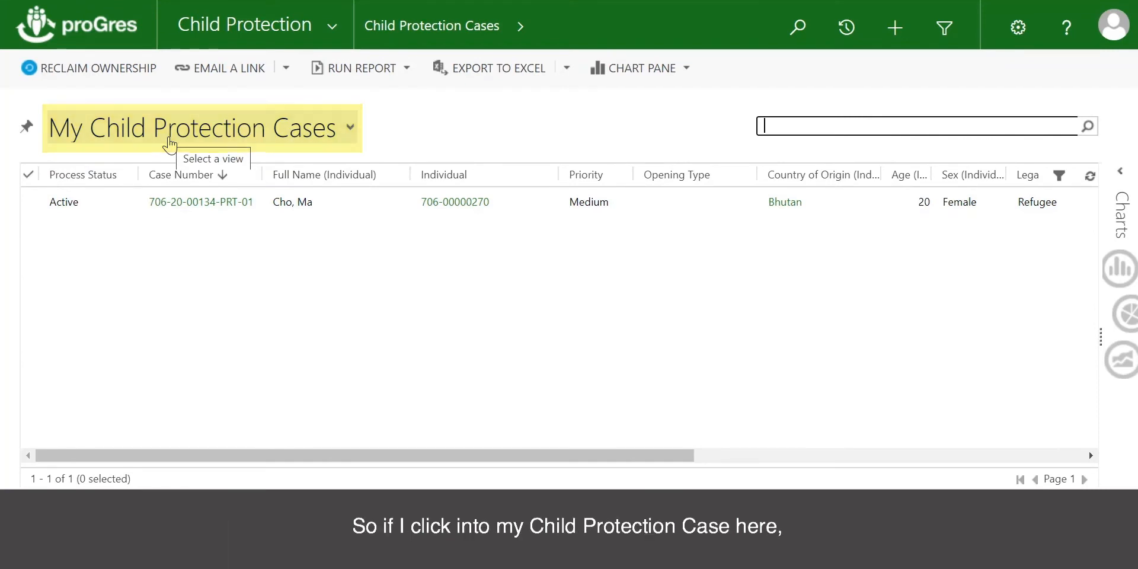
Step: Open the active case in My Child Protection Cases and start adding a new Specific Need to it
click(97, 210)
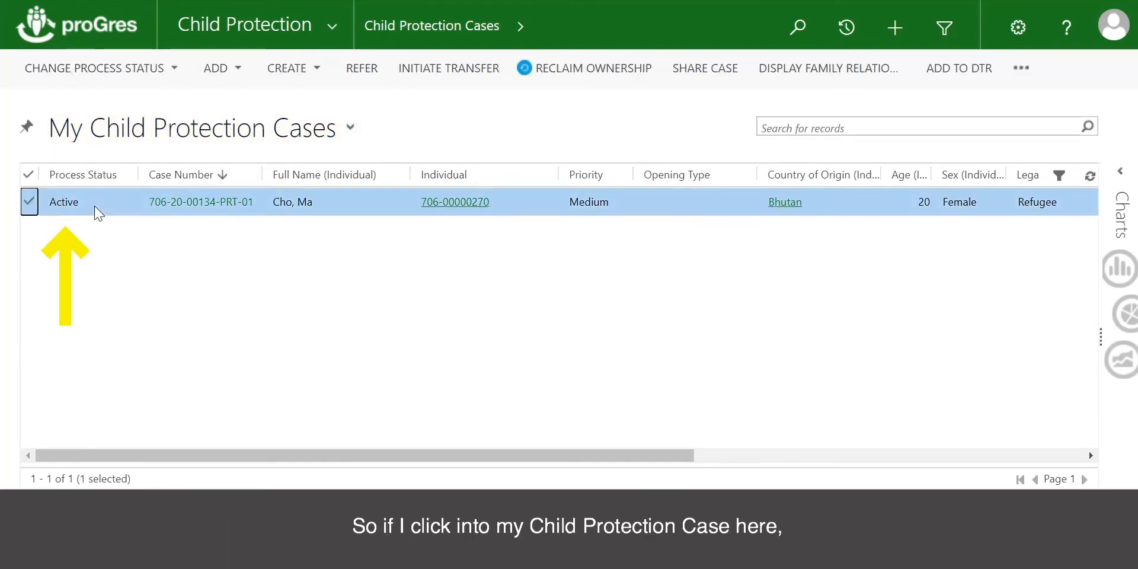
double_click(96, 210)
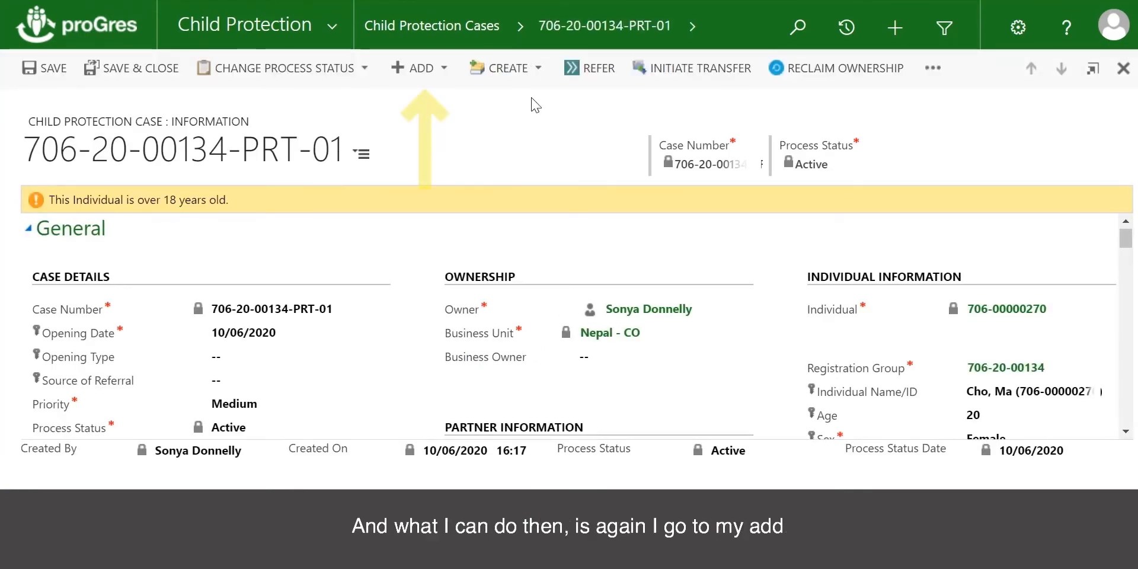
click(444, 69)
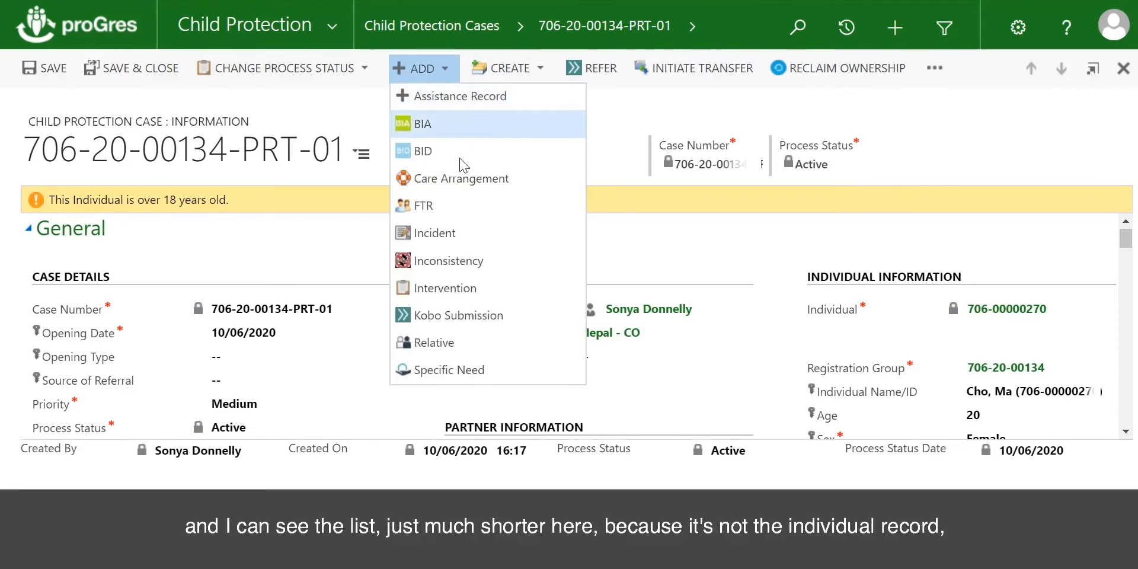
click(482, 371)
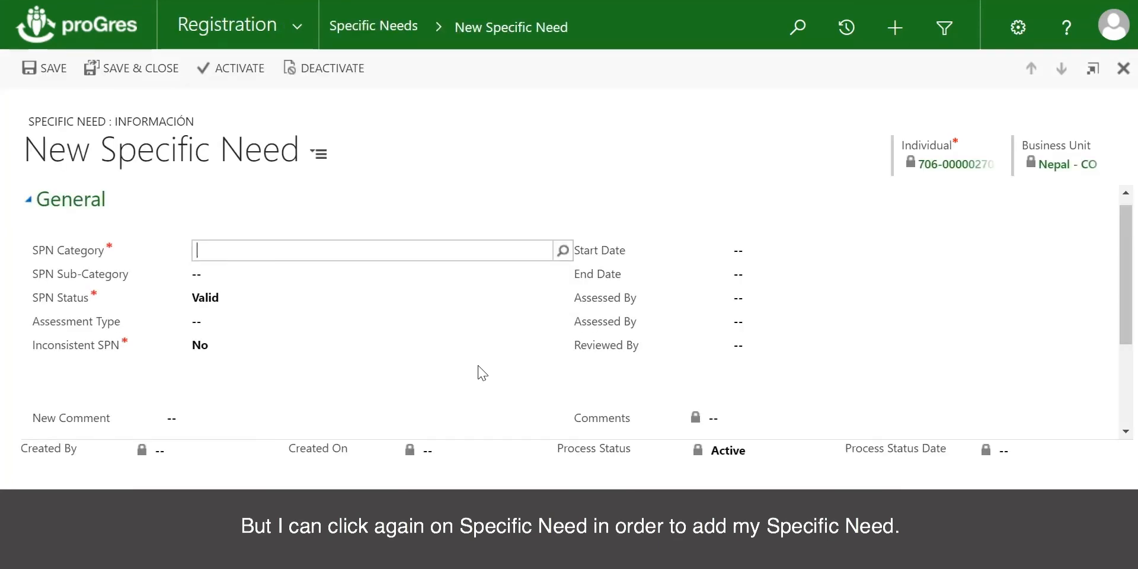
Step: Set the SPN category to Child at risk and the sub-category to Child associated with armed forces or groups, and save the specific need
click(559, 252)
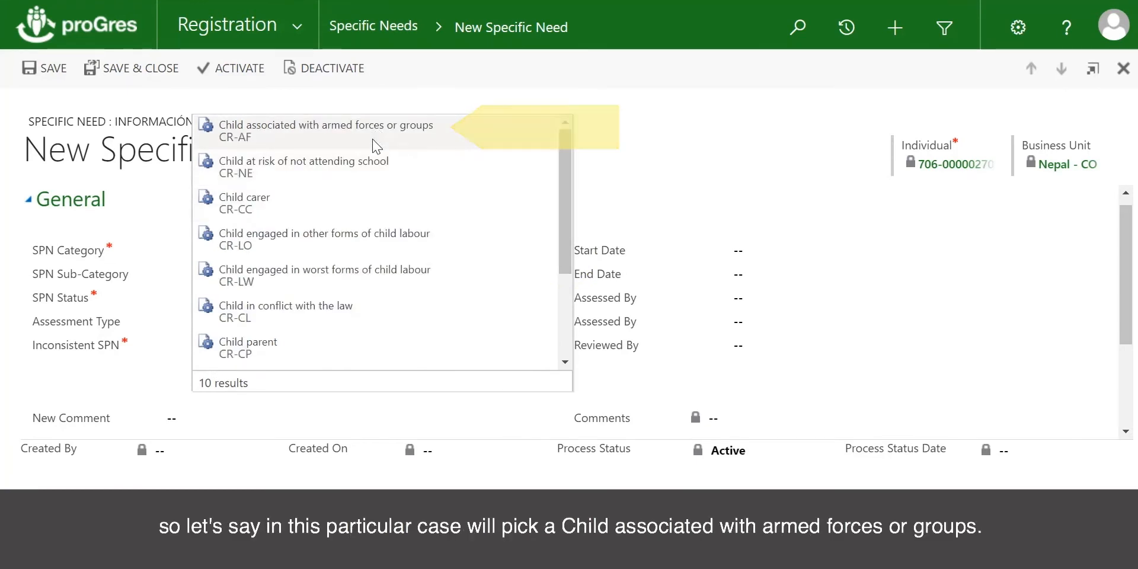
click(374, 142)
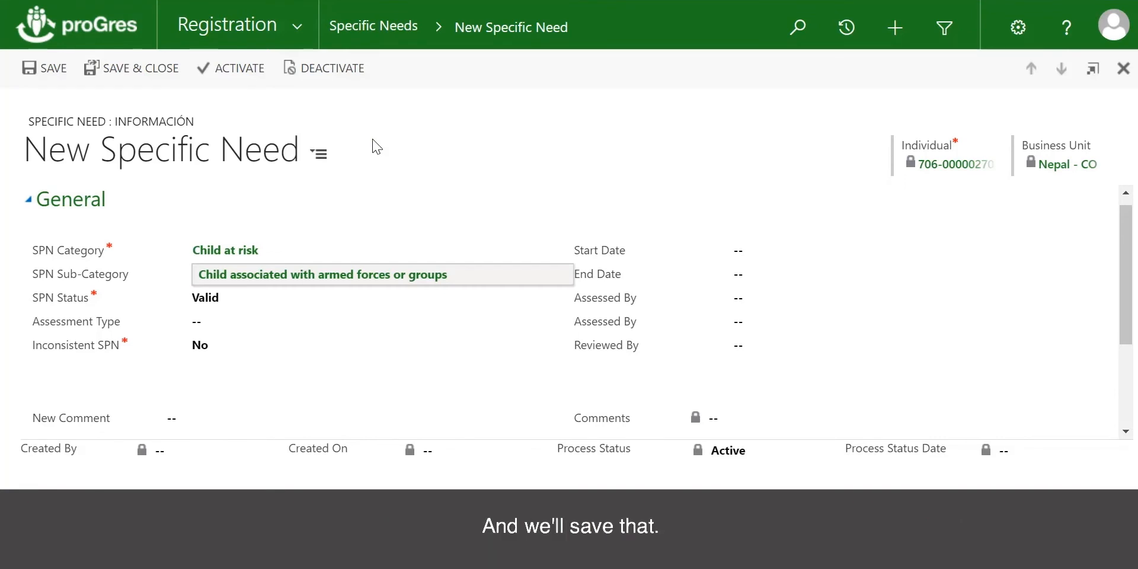
click(43, 69)
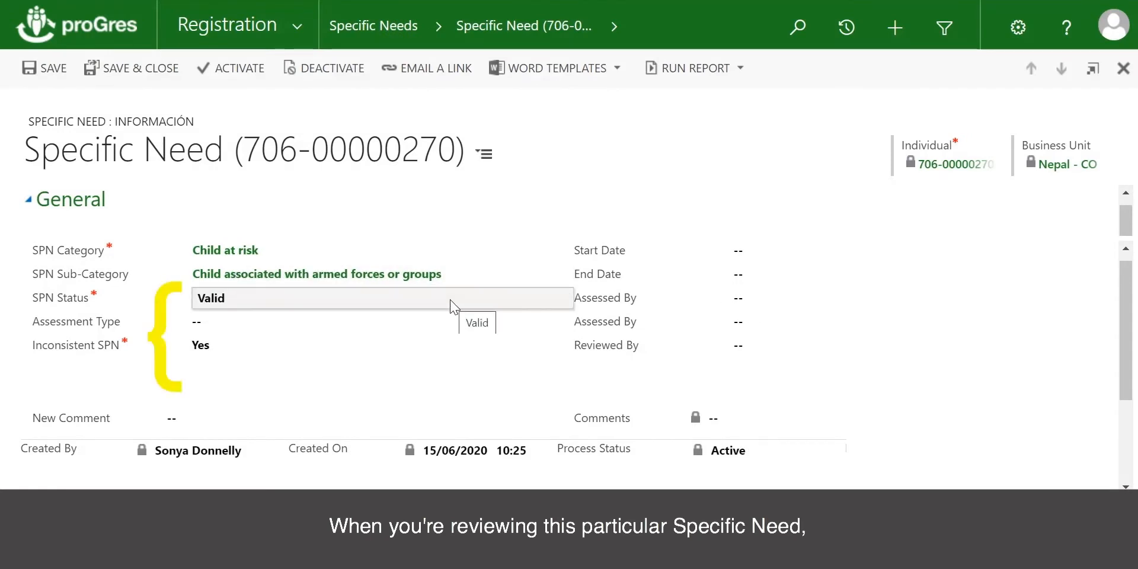
Step: Set the SPN status to Pending Review and the assessment type to Registration, and save the specific need
click(451, 304)
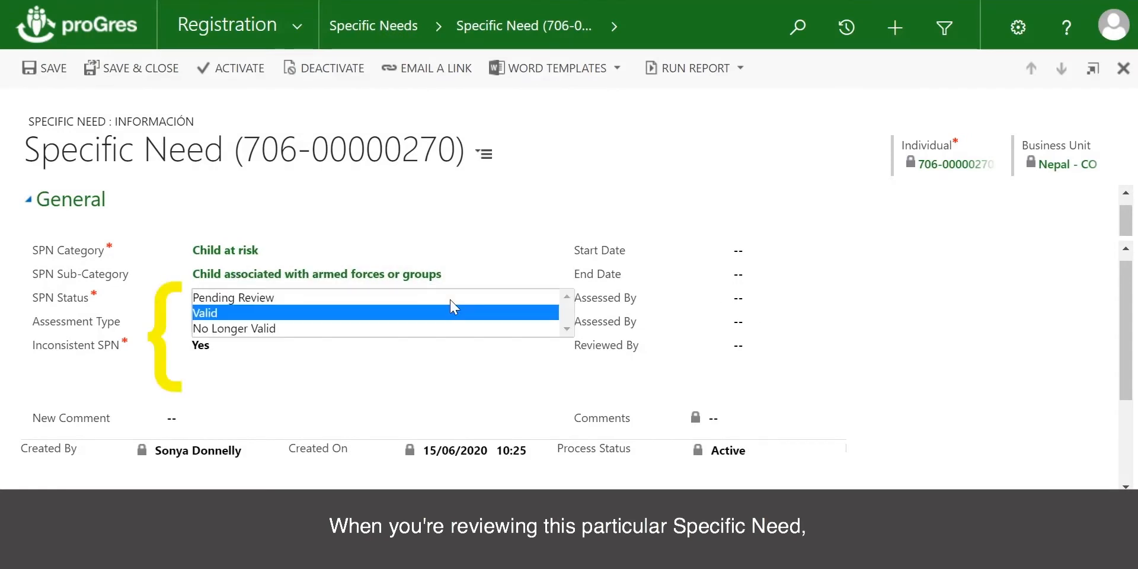
click(300, 298)
click(305, 321)
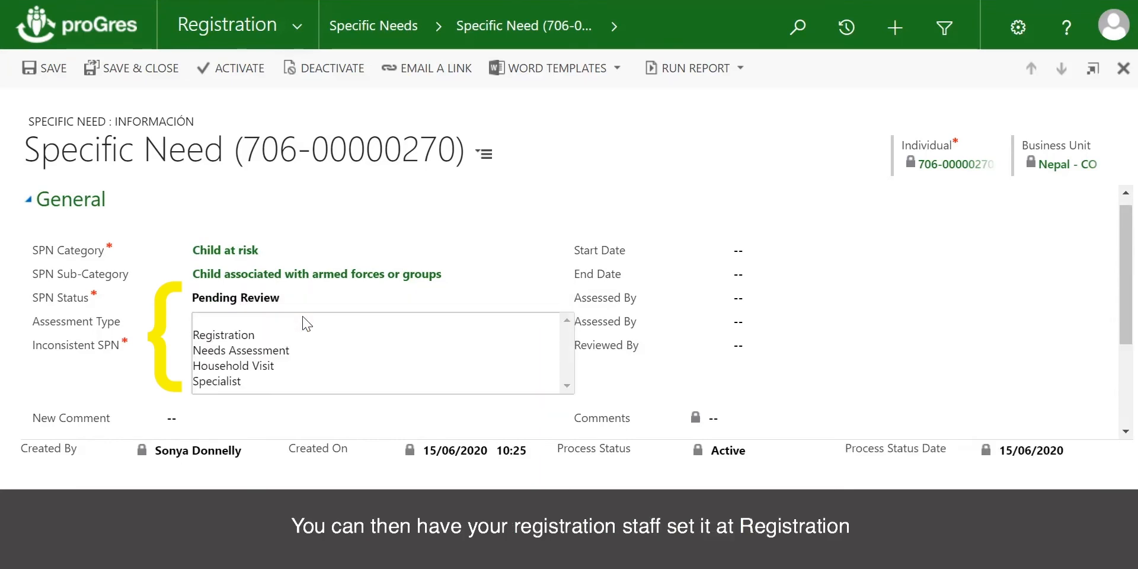
click(234, 337)
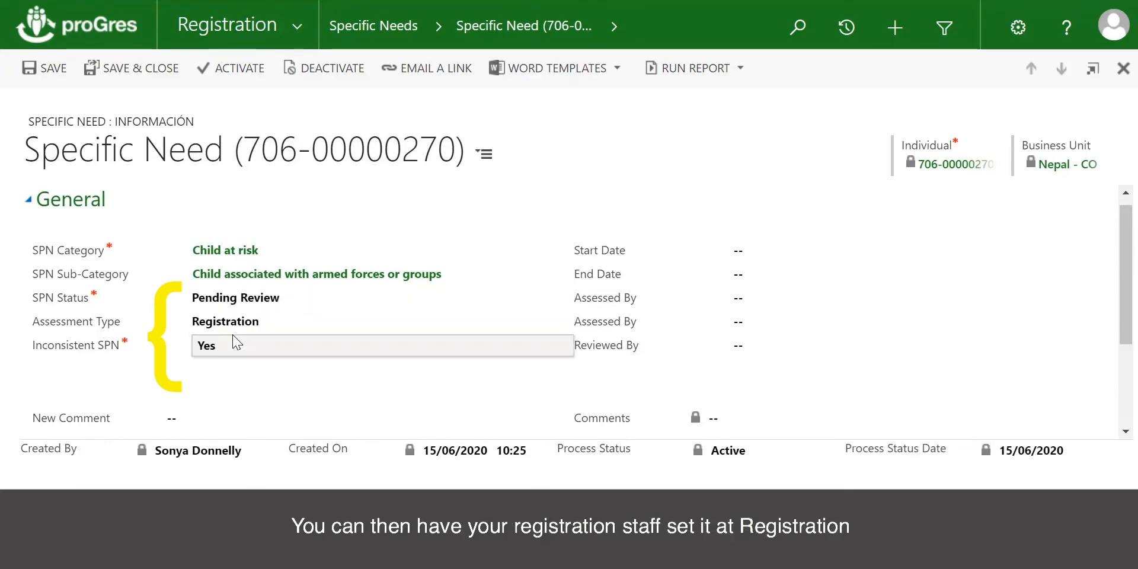
click(54, 68)
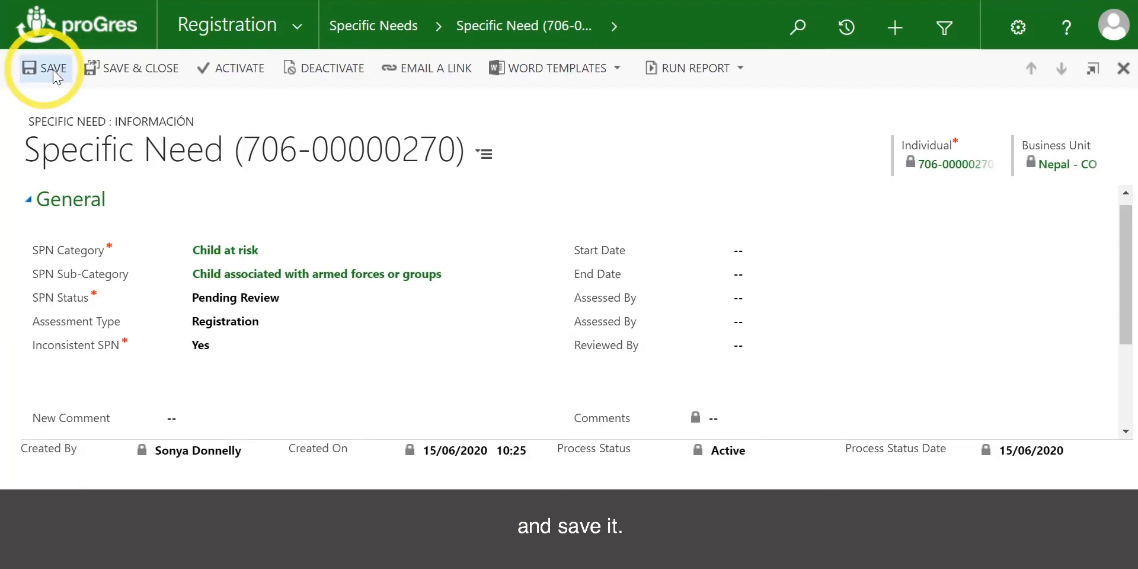
Step: Mark the SPN status as Valid with the assessment type Specialist, and save the specific need
click(412, 305)
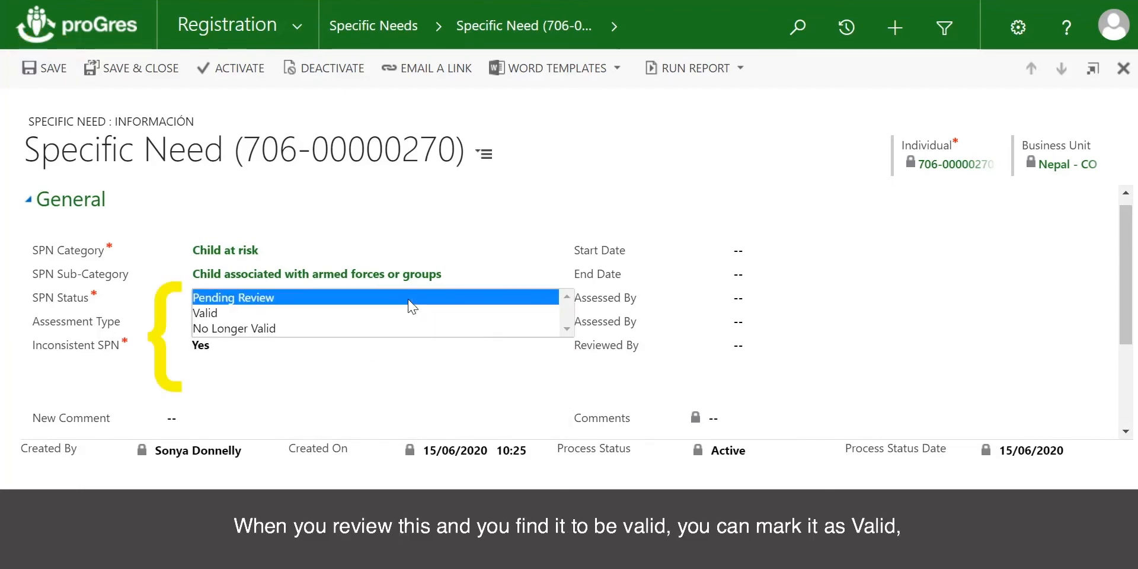
click(229, 316)
click(244, 323)
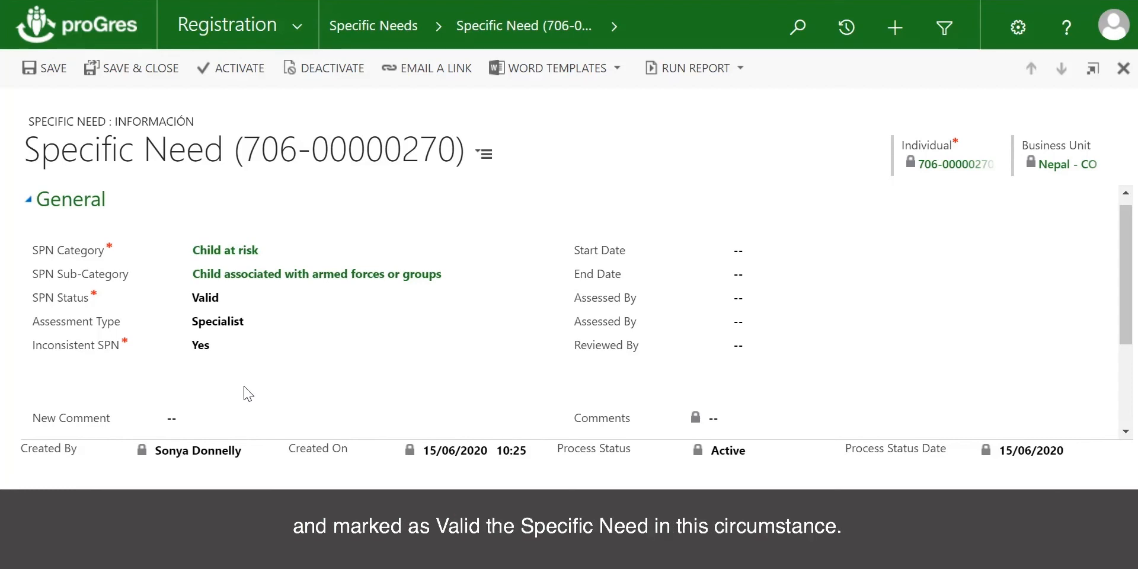
click(32, 75)
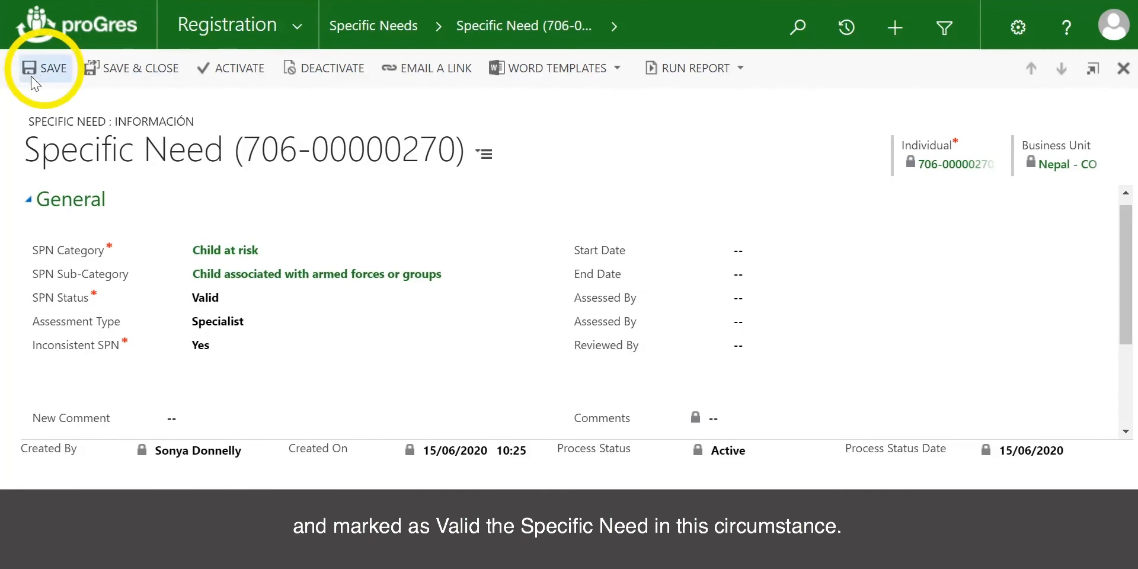